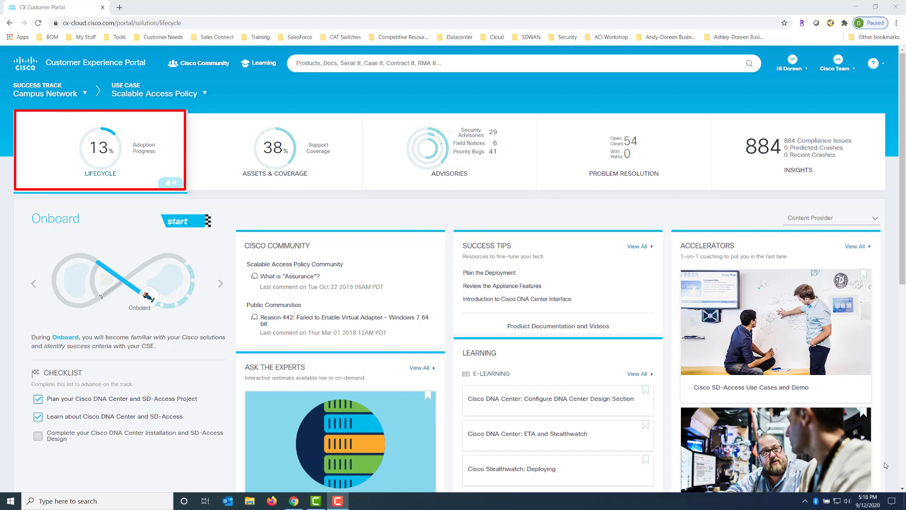
- Show the Use stage of the Campus Network adoption lifecycle and its checklist
left_click(176, 307)
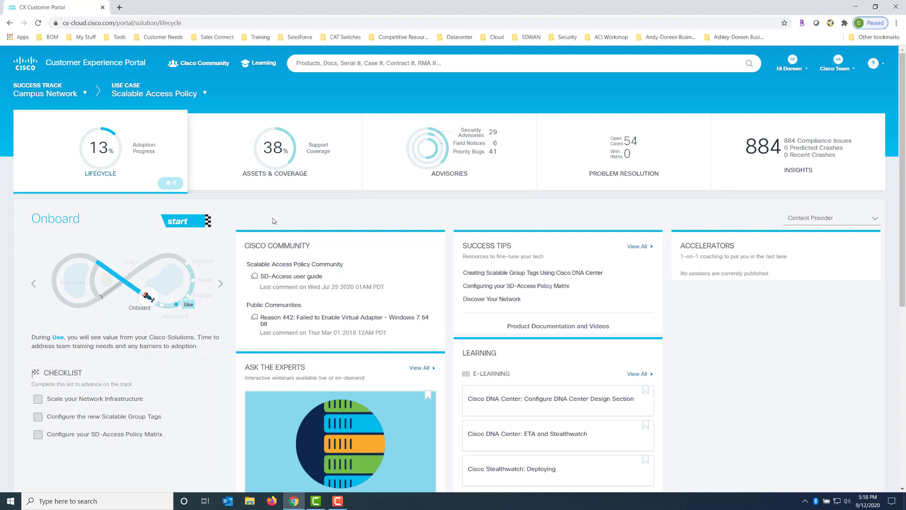
- Open the Assets & Coverage overview: 21 systems, 52 hardware items, 38% coverage
left_click(317, 178)
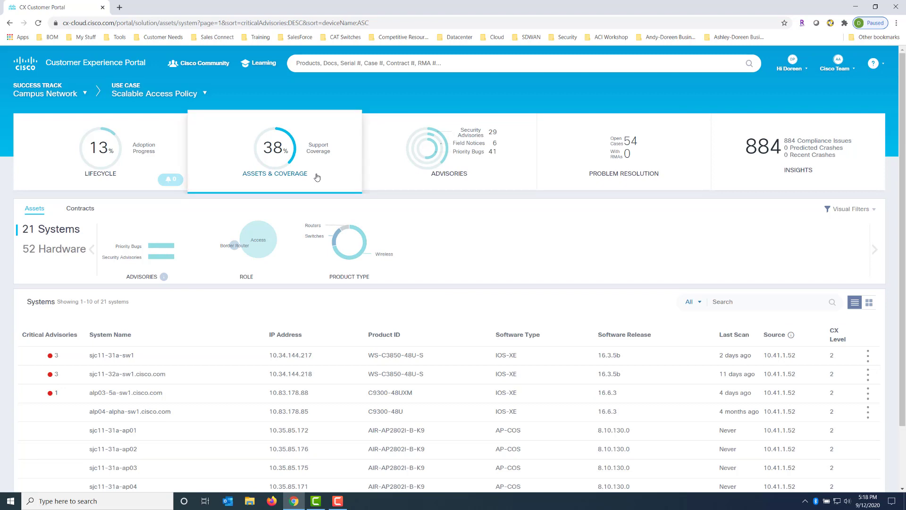
- Inspect switch alp03-5a-sw1.cisco.com's hardware and software details, then list the L2NBD and SMARTNET contracts
left_click(612, 401)
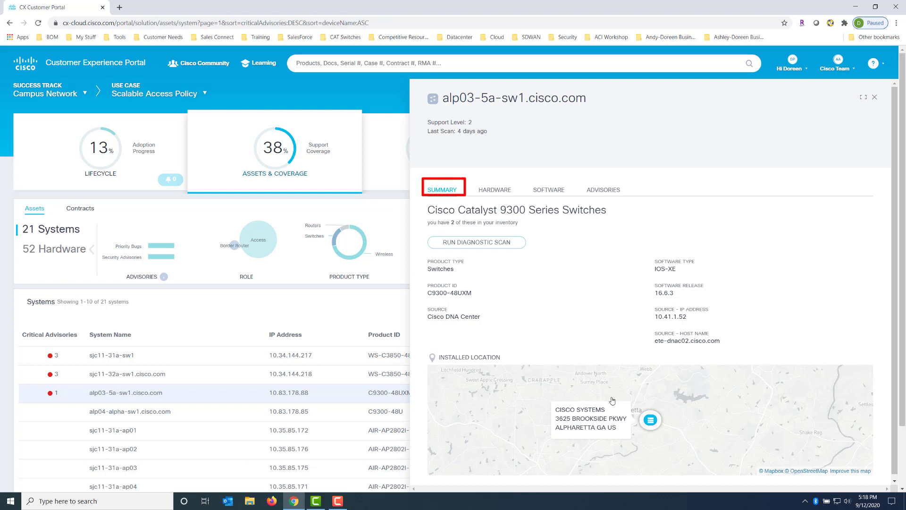
left_click(491, 191)
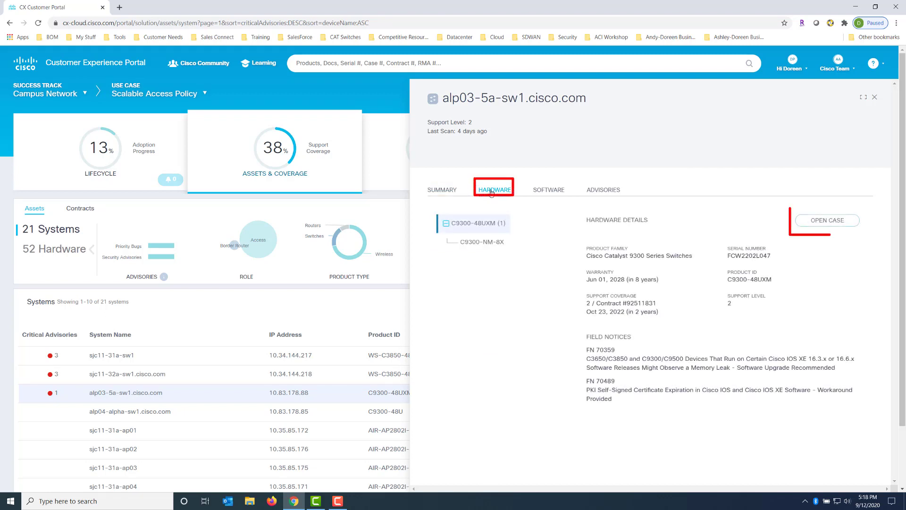
left_click(546, 193)
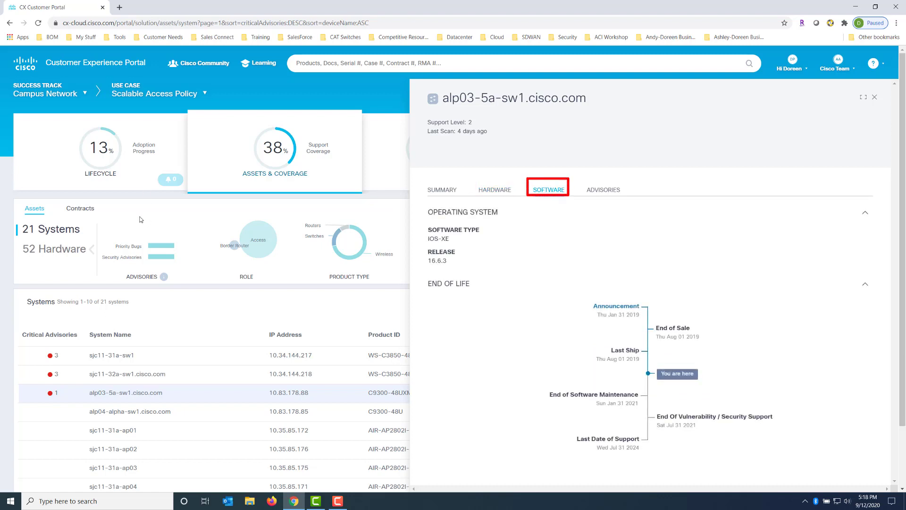
left_click(75, 209)
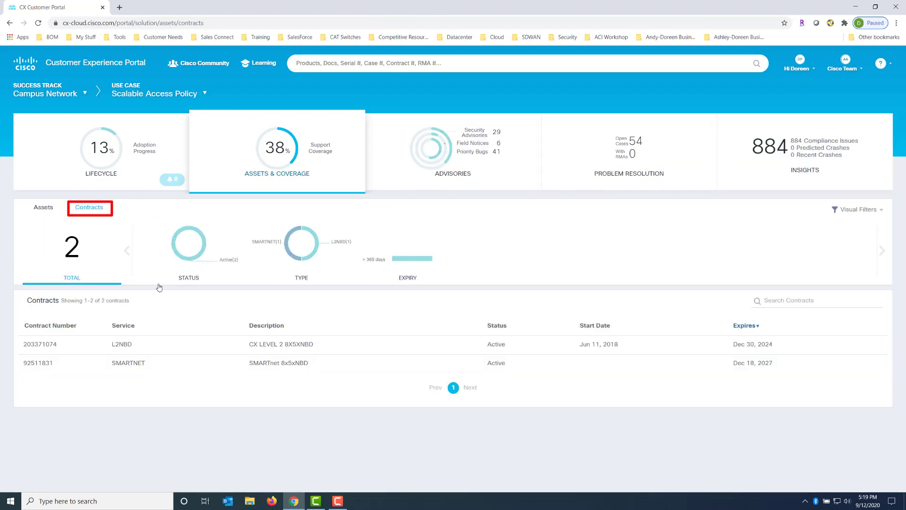
- View the line items of SMARTNET contract 92511831
left_click(297, 359)
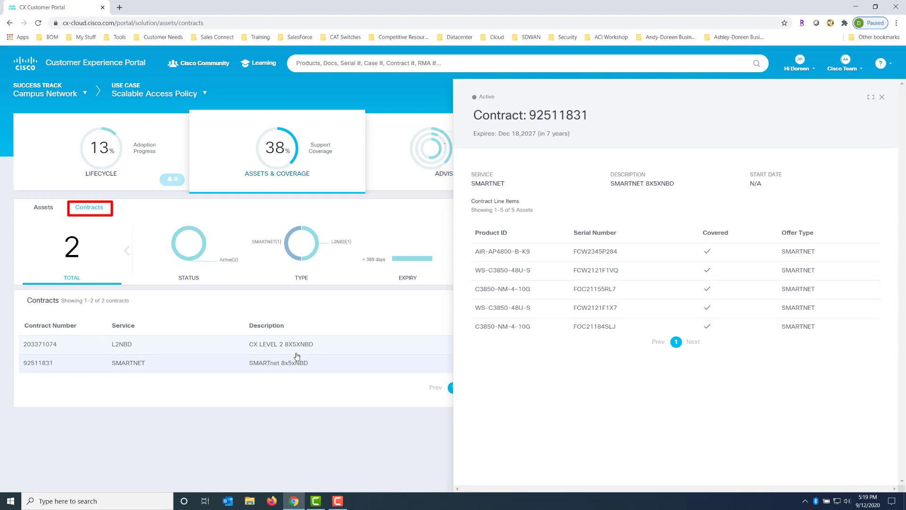
- Show the Advisories page: 29 security advisories, 6 field notices, 41 priority bugs
left_click(399, 182)
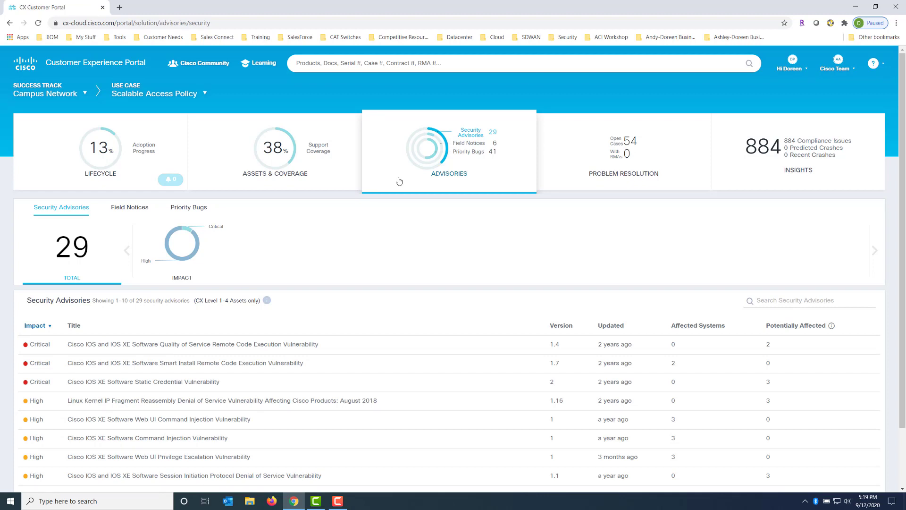
left_click(573, 364)
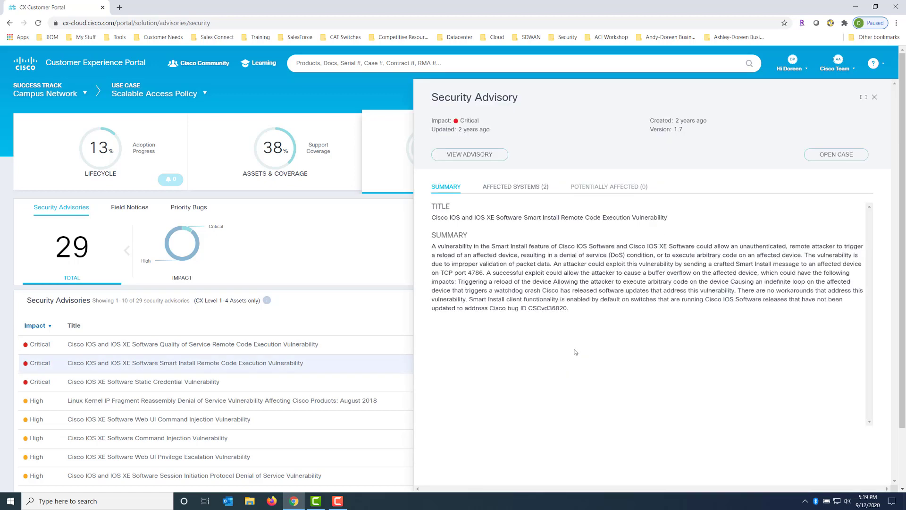
left_click(518, 189)
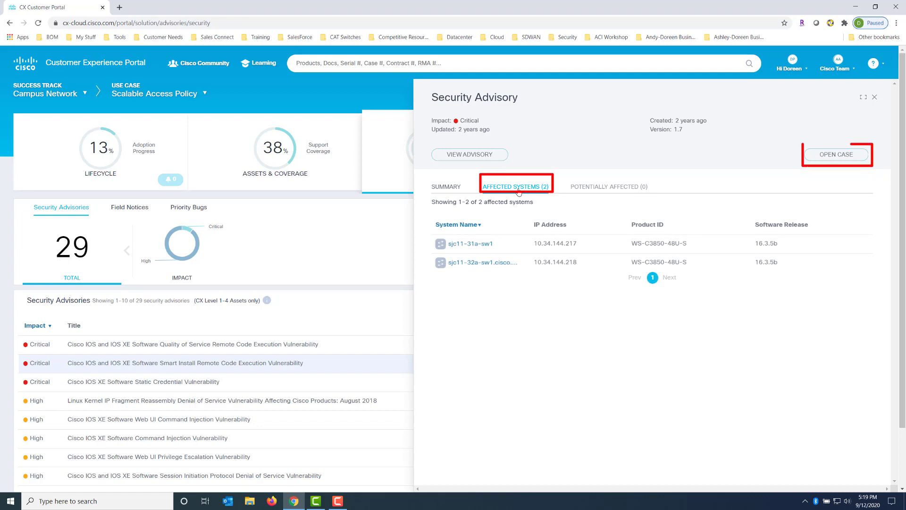
left_click(875, 97)
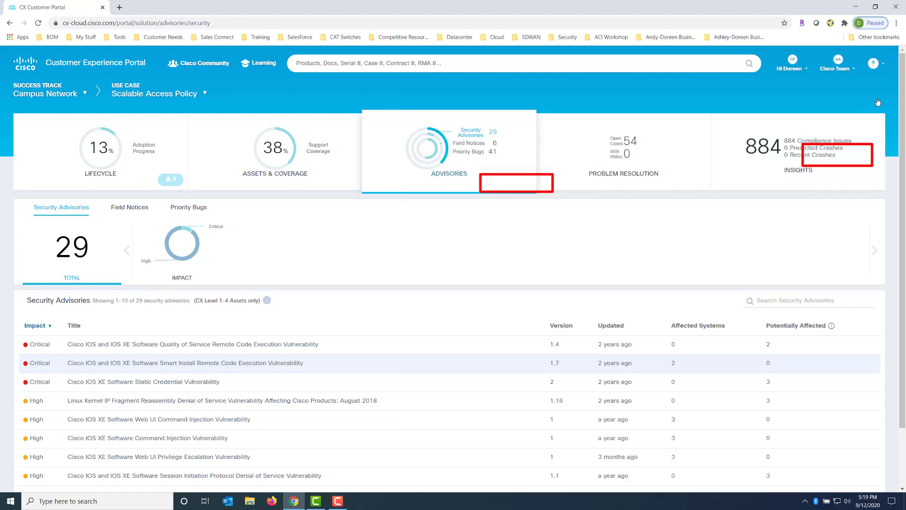
- Review all open Problem Resolution cases and support metrics, then view the Insights software groups
left_click(653, 165)
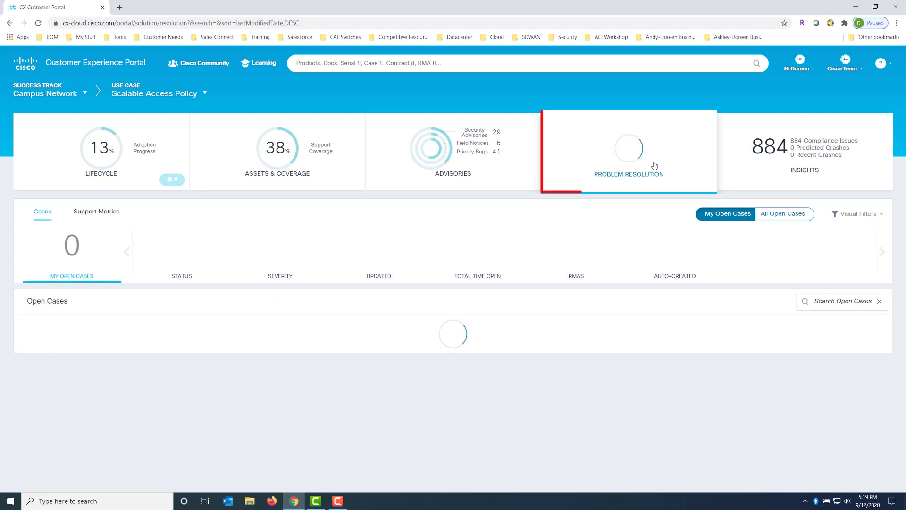
left_click(767, 216)
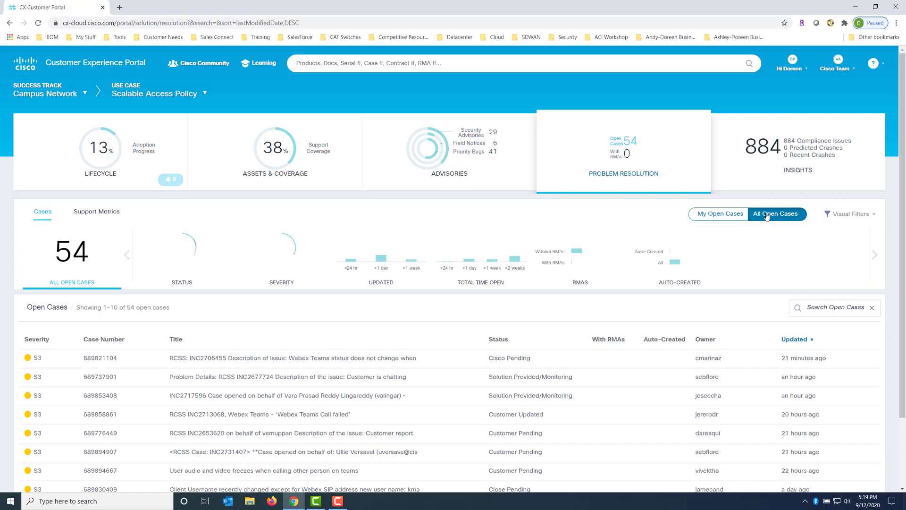
left_click(103, 217)
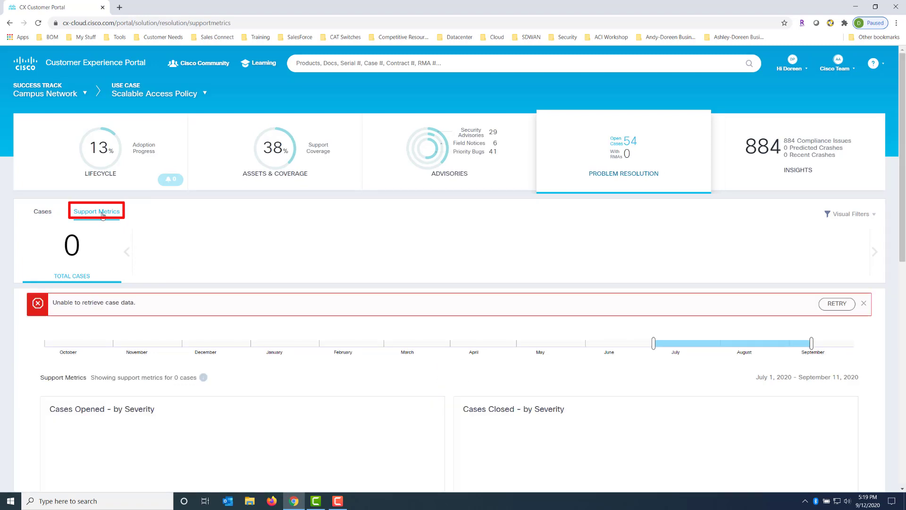
left_click(845, 173)
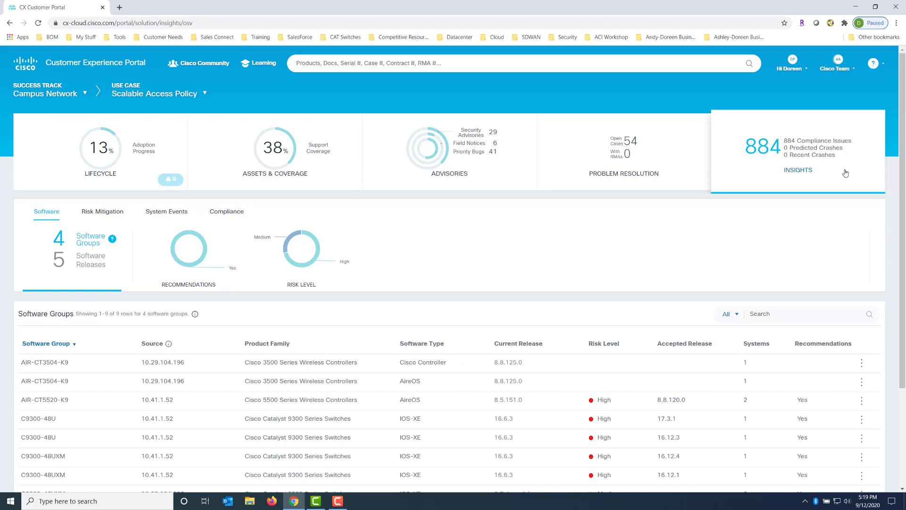
- Check AIR-CT5520-K9's risk mitigation (no high-risk systems) and compliance (0 violations)
left_click(635, 401)
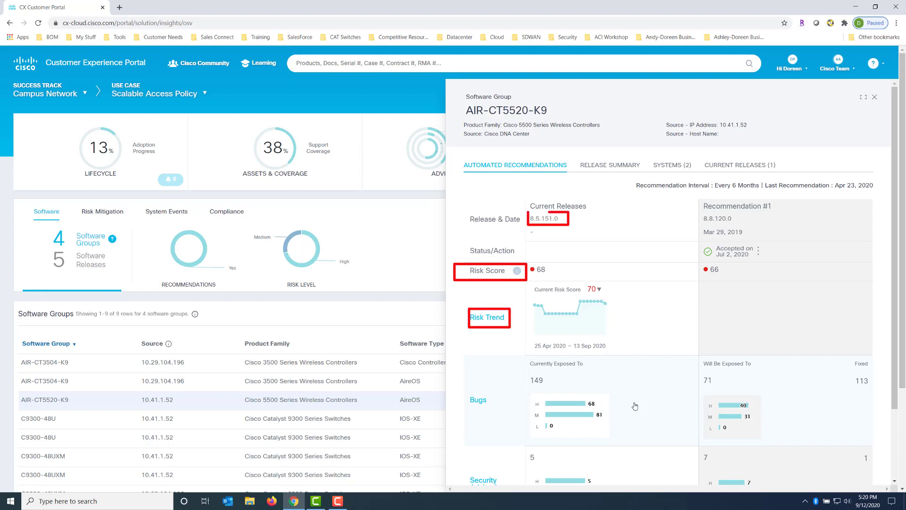
left_click(105, 216)
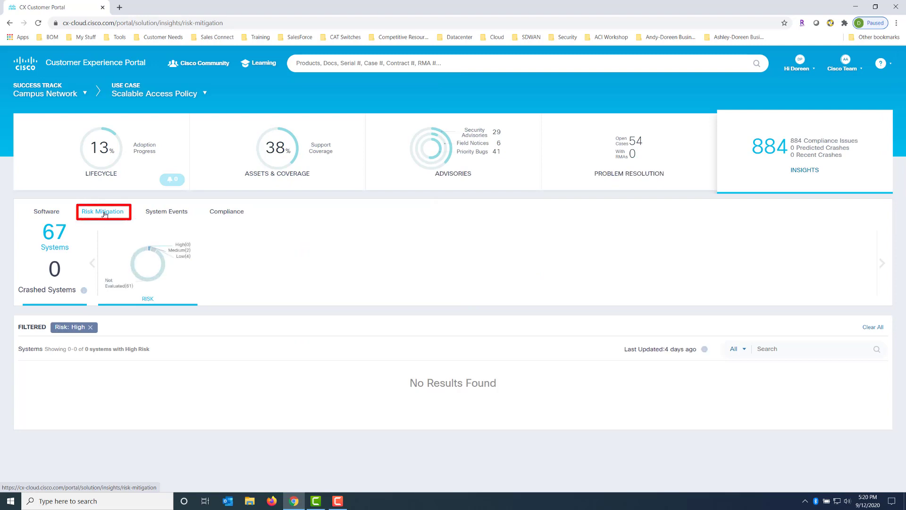
left_click(224, 212)
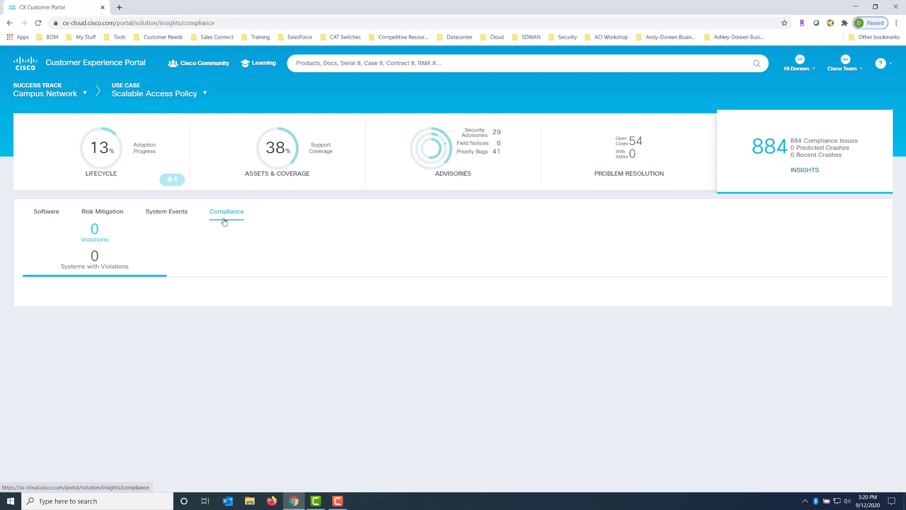
- Return to the Campus Network lifecycle showing the Onboard stage at 13% adoption
left_click(63, 170)
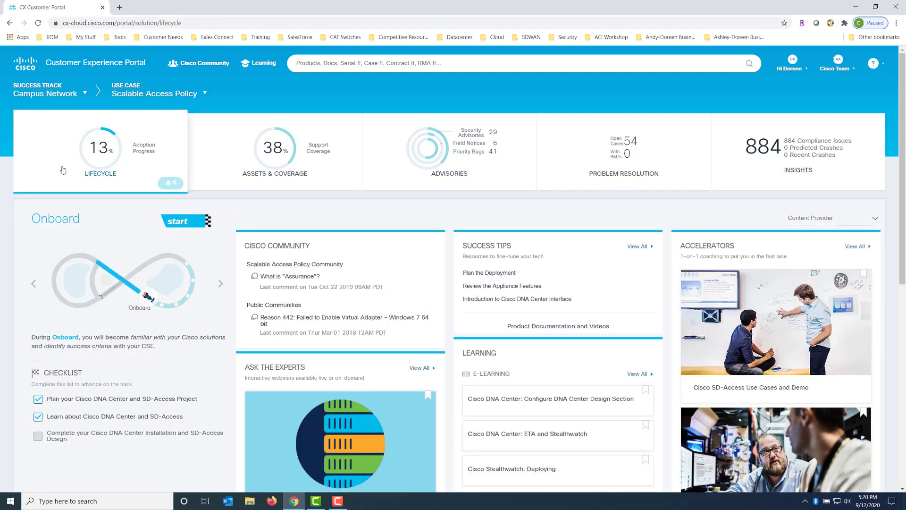